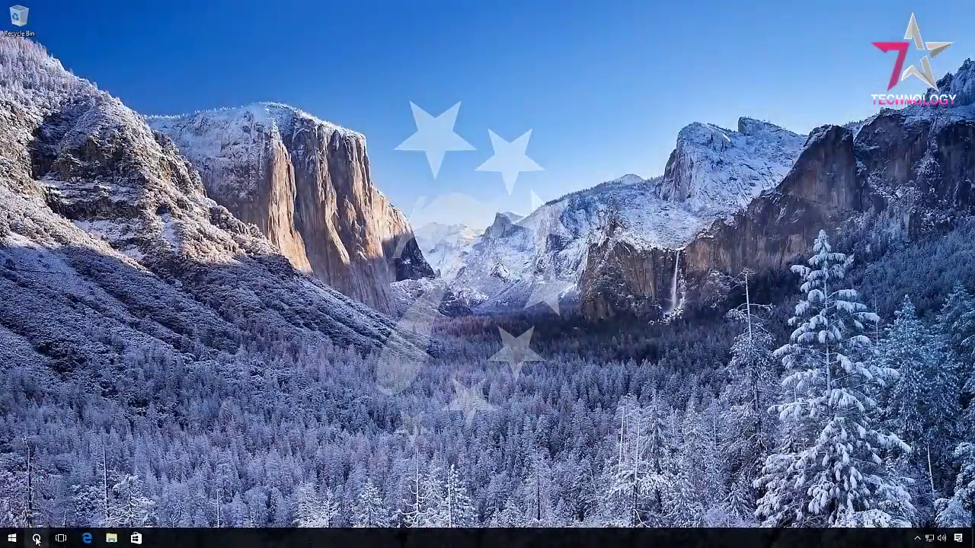
Launch gpedit.msc, maximize the Local Group Policy Editor window and widen its tree pane so folder names are fully readable.
click(37, 539)
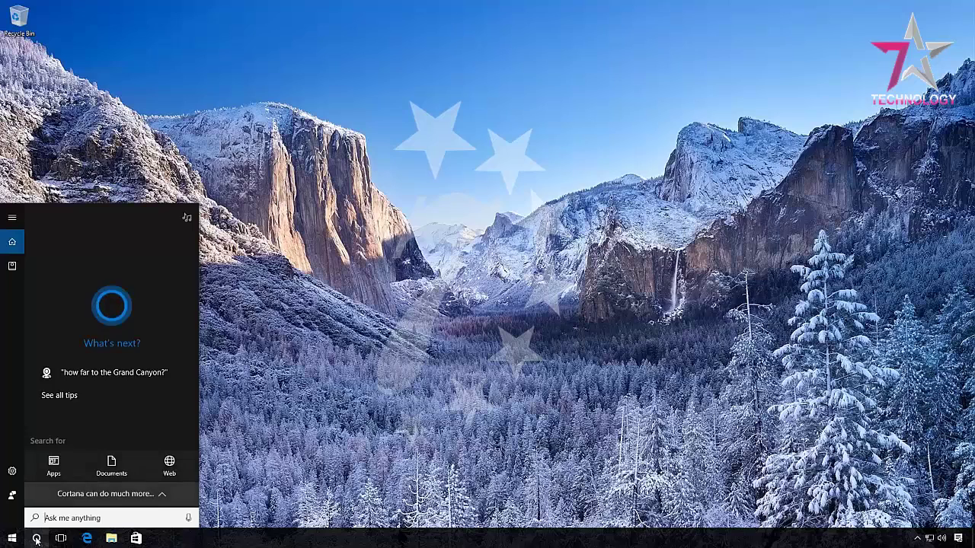
text(gpe)
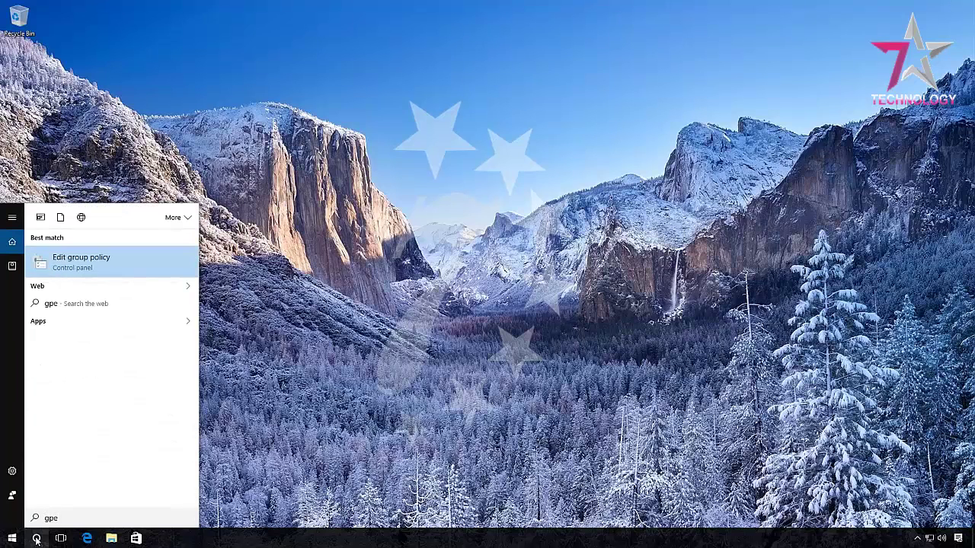
text(dit.msc)
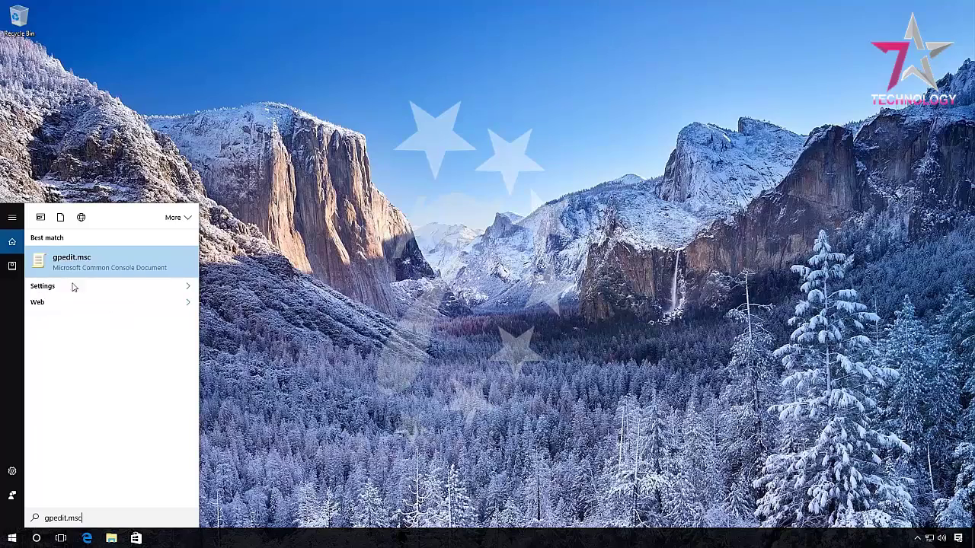
click(79, 263)
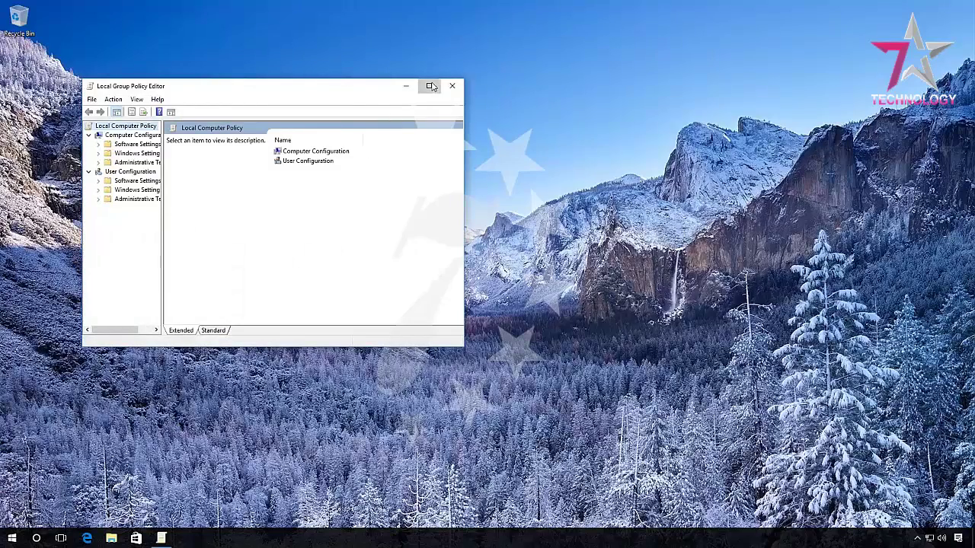
click(431, 87)
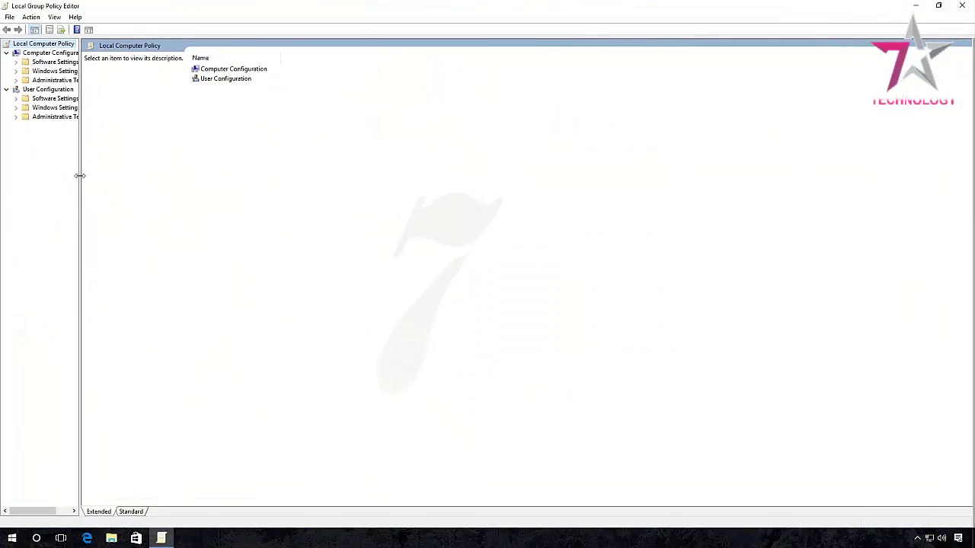
drag(80, 176, 164, 179)
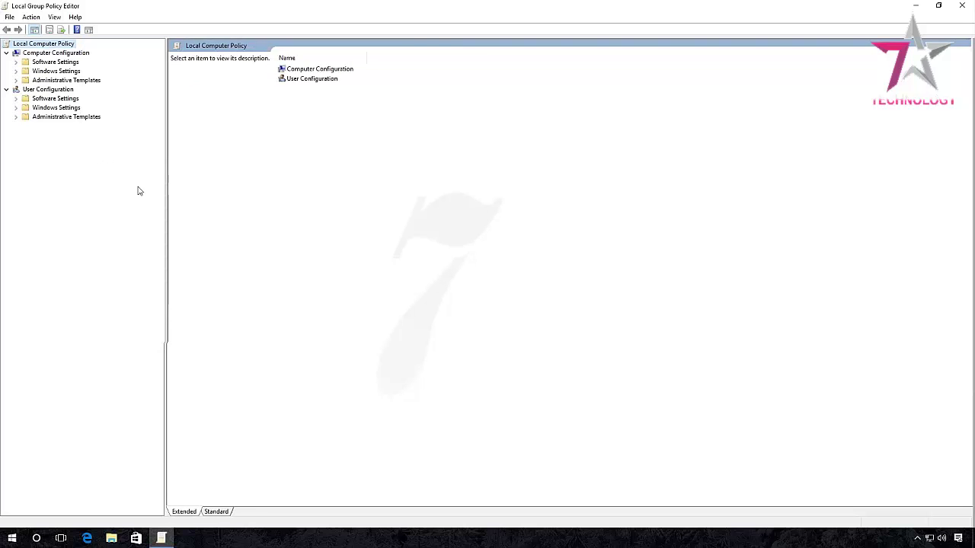
Go to Computer Configuration > Administrative Templates > System > Driver Installation in the policy tree.
click(59, 54)
click(61, 80)
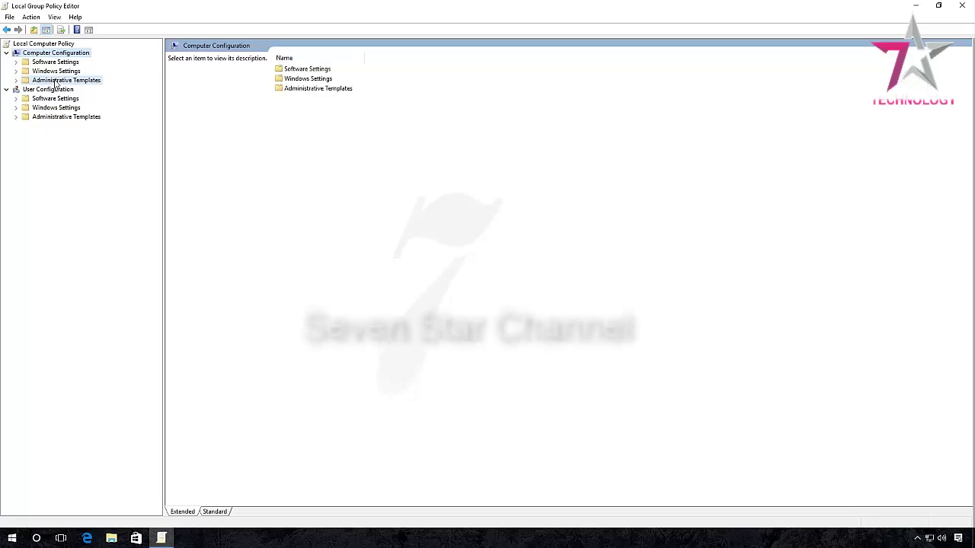
click(16, 81)
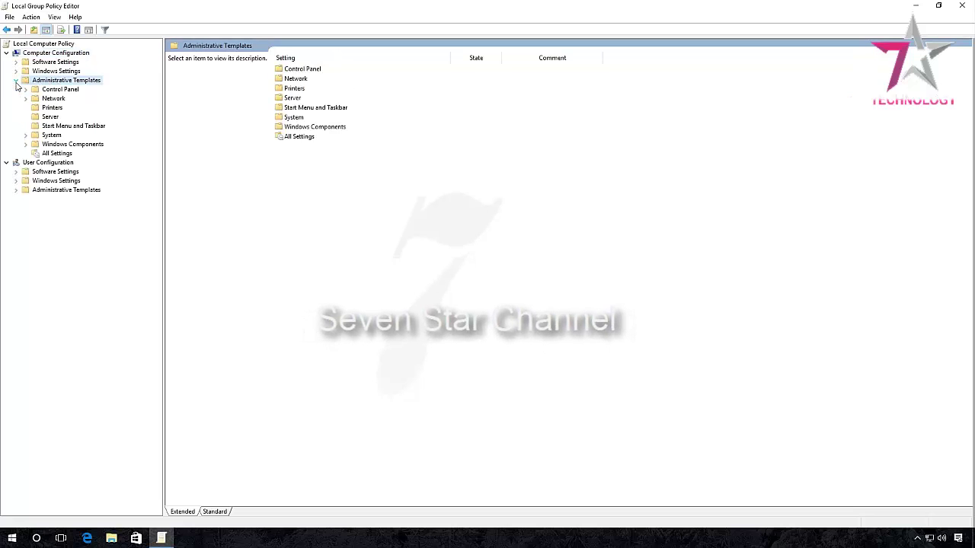
click(46, 135)
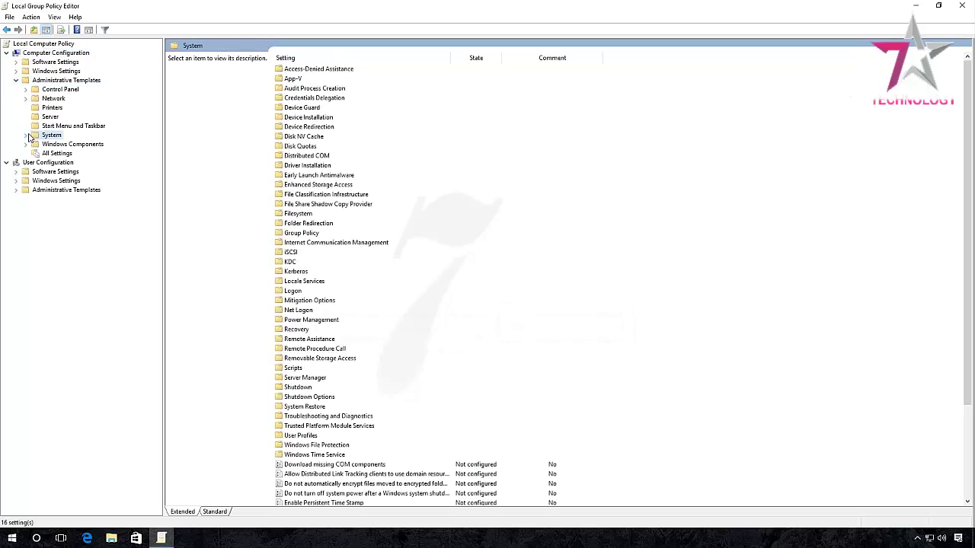
click(26, 135)
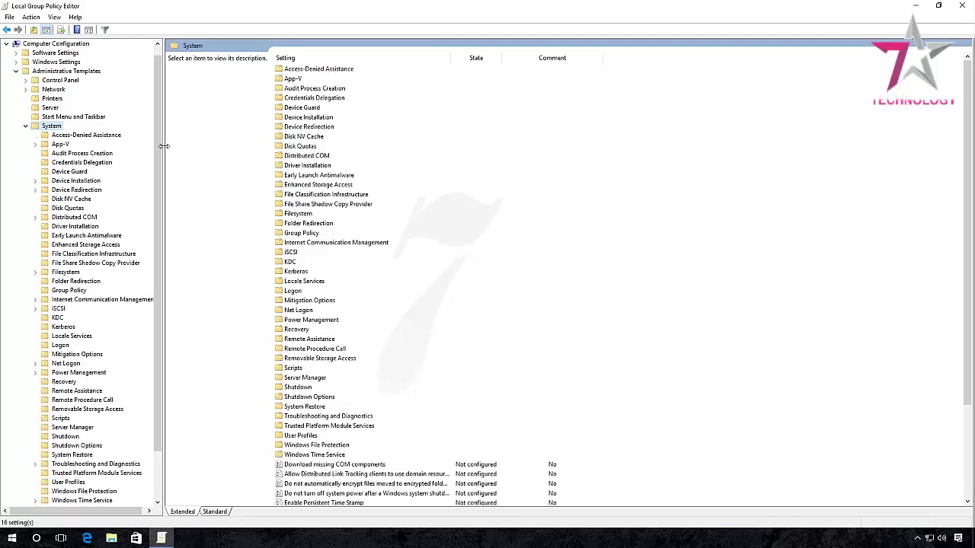
click(86, 227)
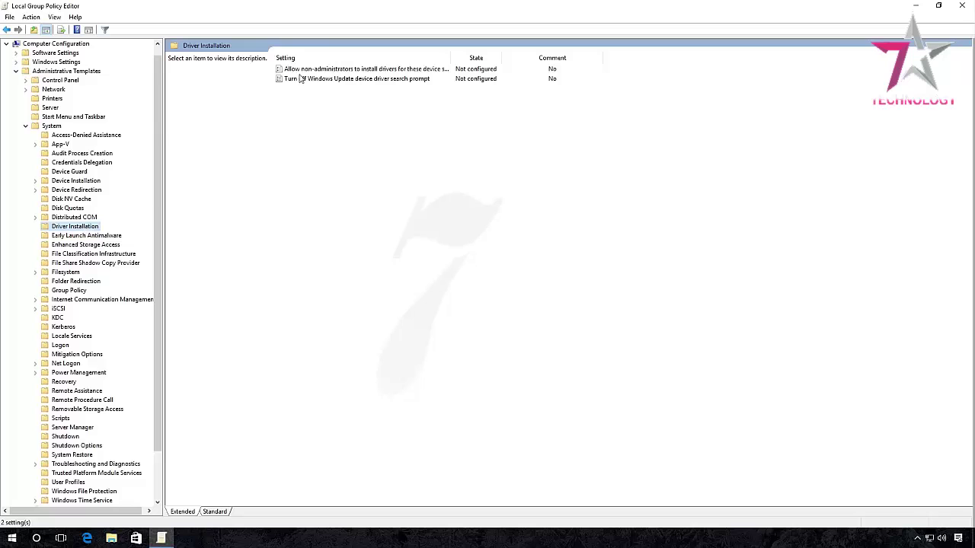
Set the policy "Turn off Windows Update device driver search prompt" to Enabled, apply it and close the policy editor.
click(347, 80)
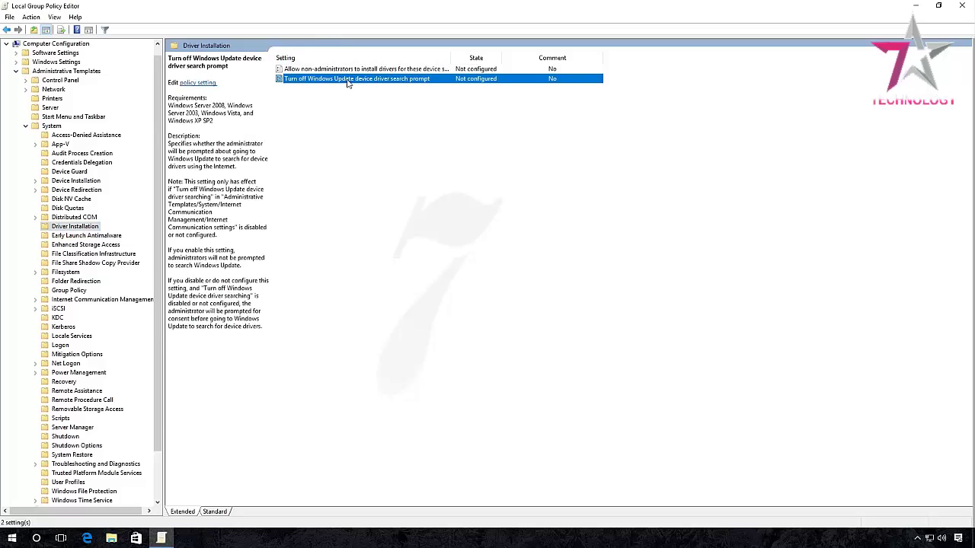
double_click(347, 79)
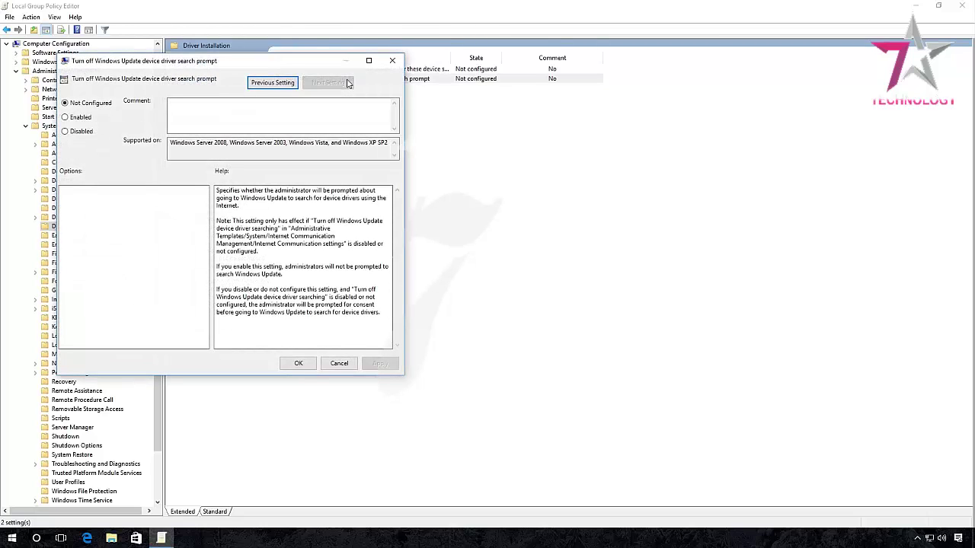
click(79, 118)
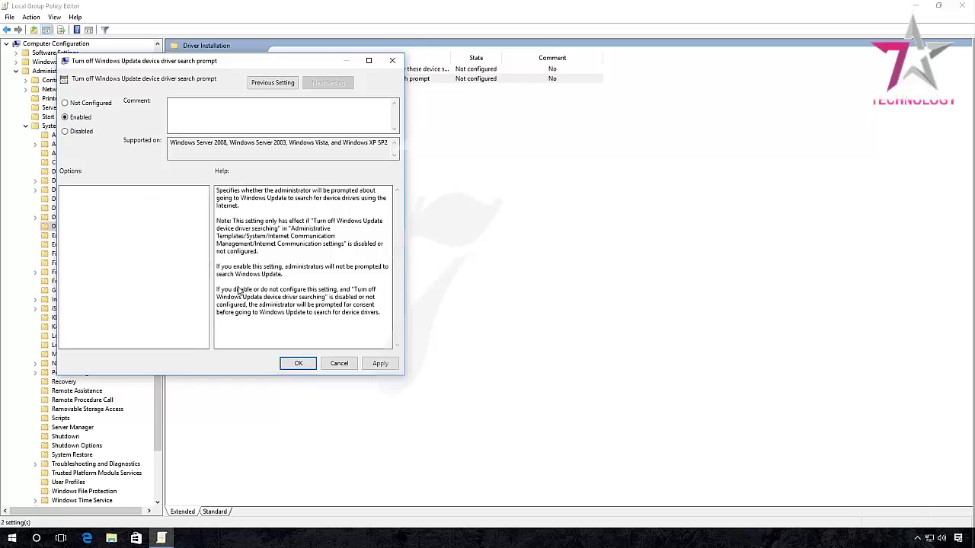
click(378, 364)
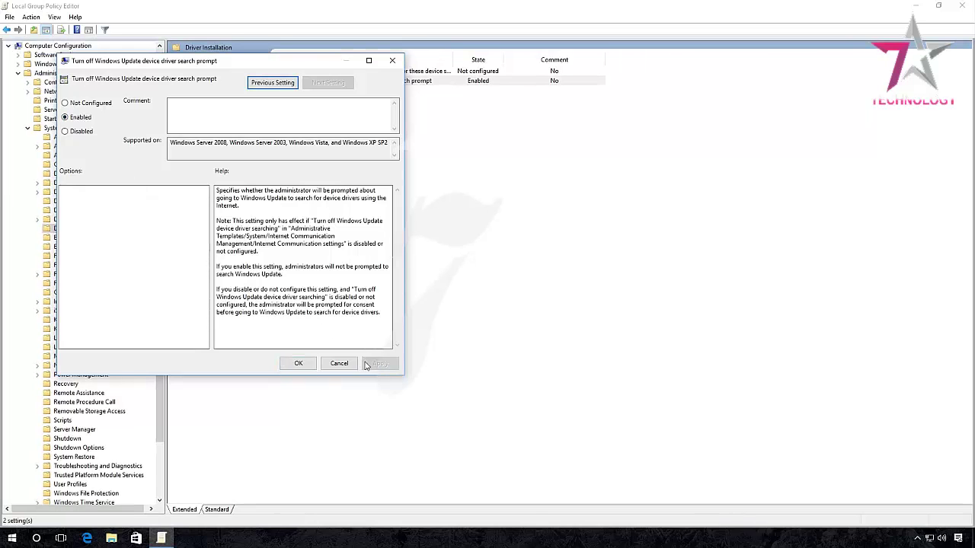
click(299, 364)
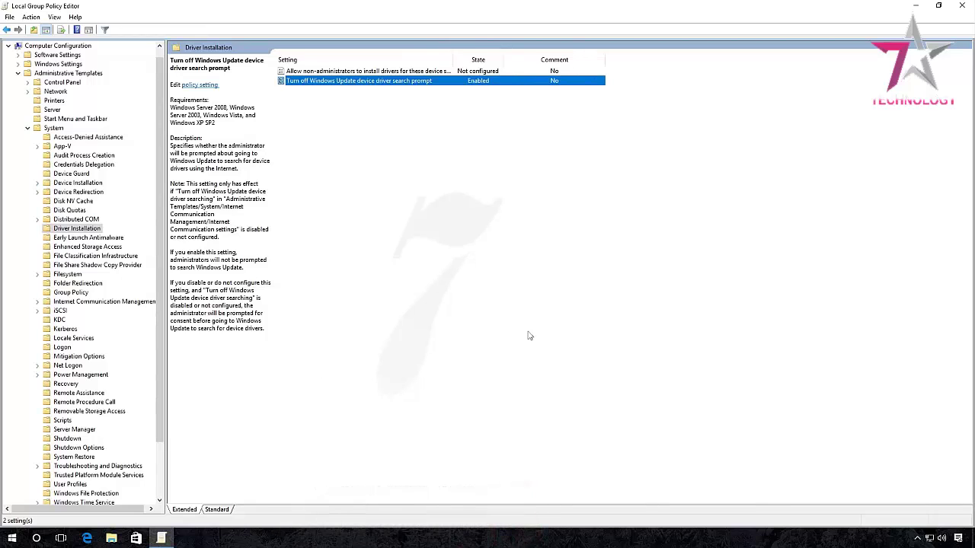
click(961, 6)
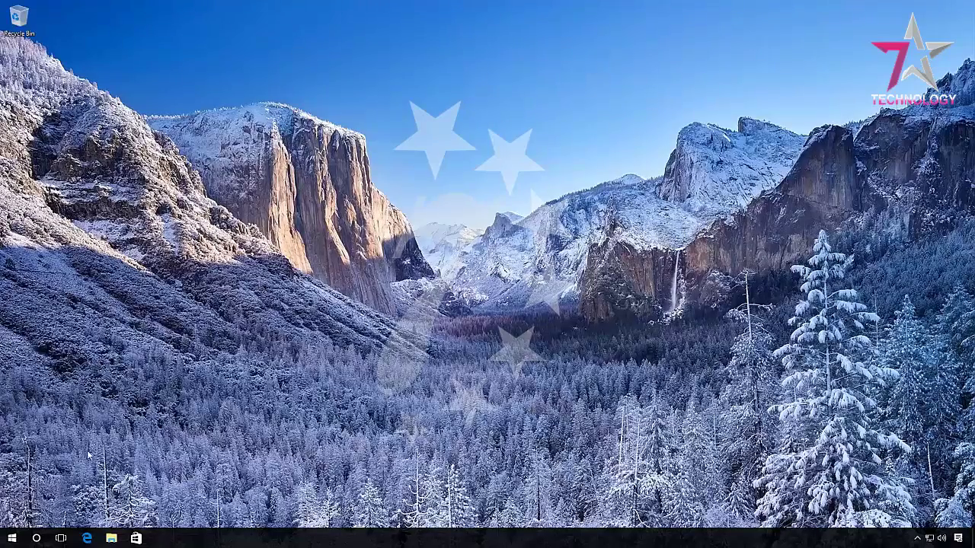
Search Windows for "system", open the System control panel page and bring up its advanced system settings.
click(35, 538)
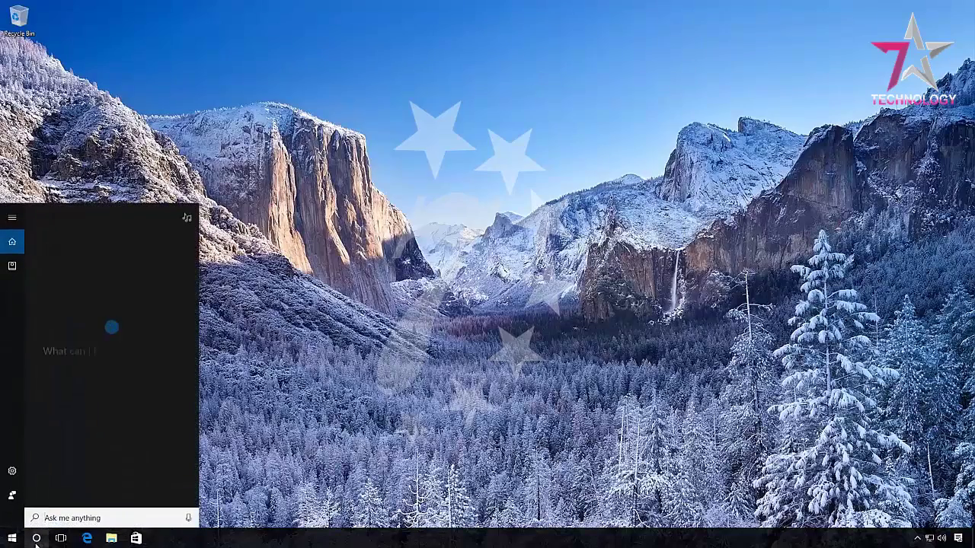
text(system)
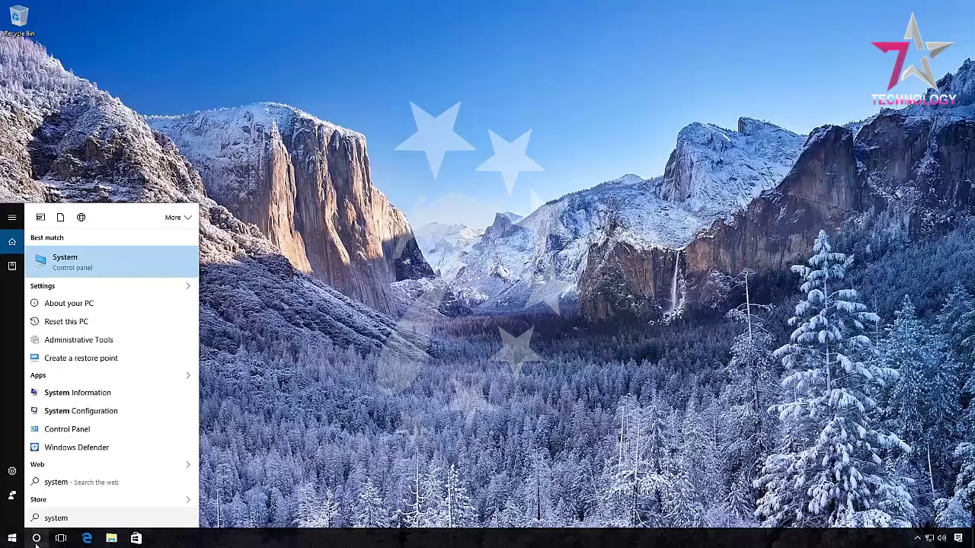
click(71, 266)
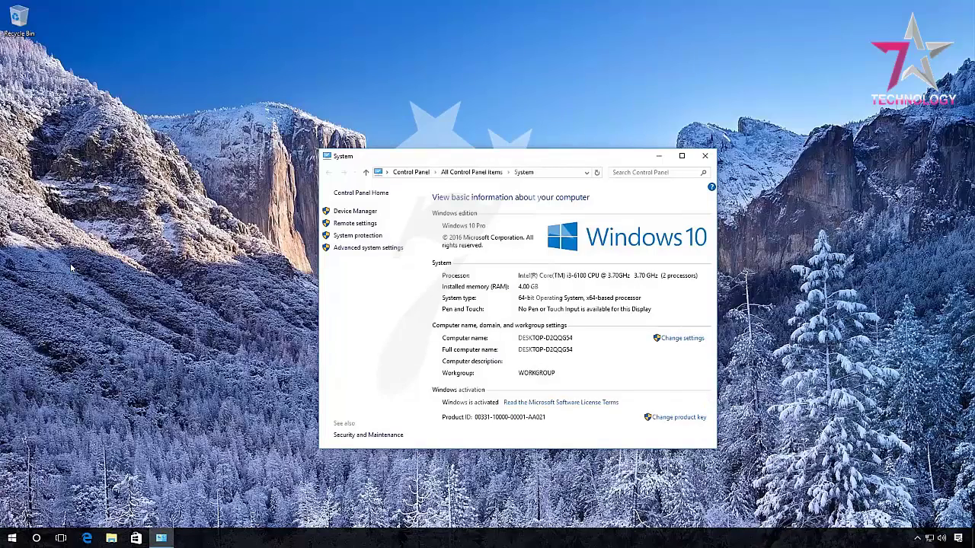
click(364, 248)
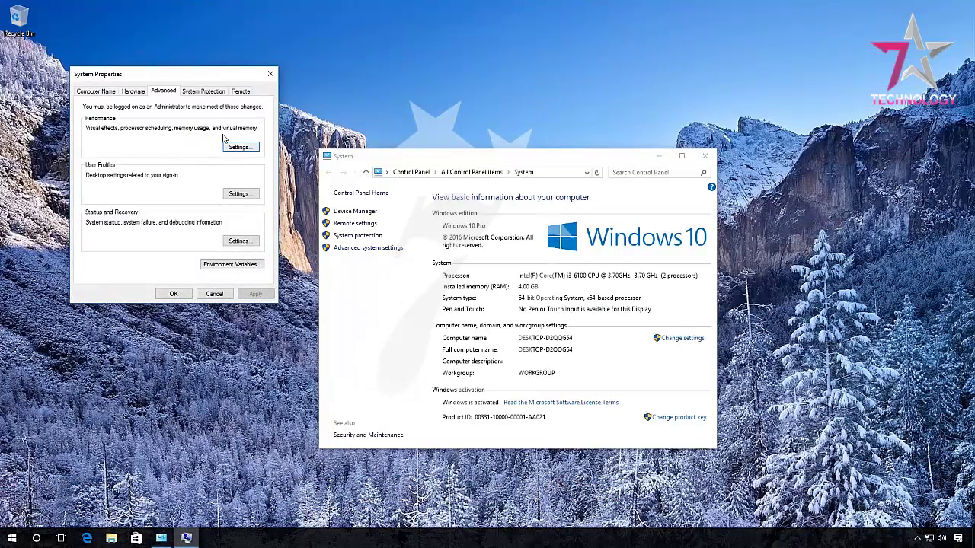
Set the hardware device installation settings to No for automatic downloads of manufacturers' apps and icons, save, and close the system windows.
click(133, 92)
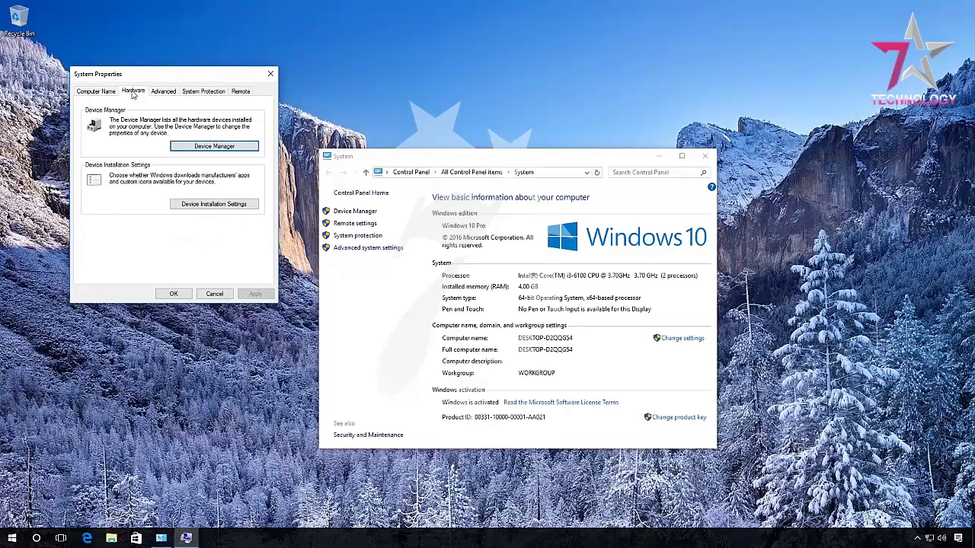
click(196, 204)
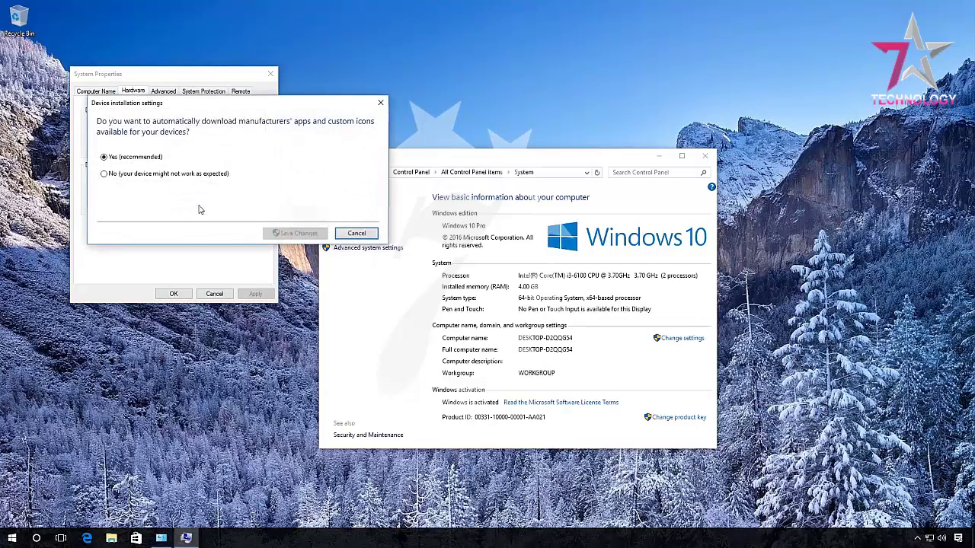
click(131, 173)
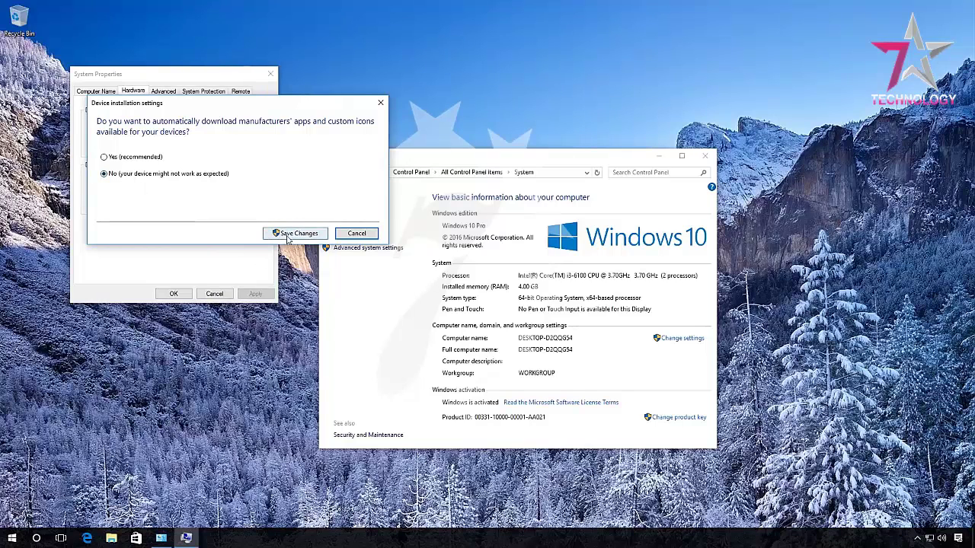
click(284, 235)
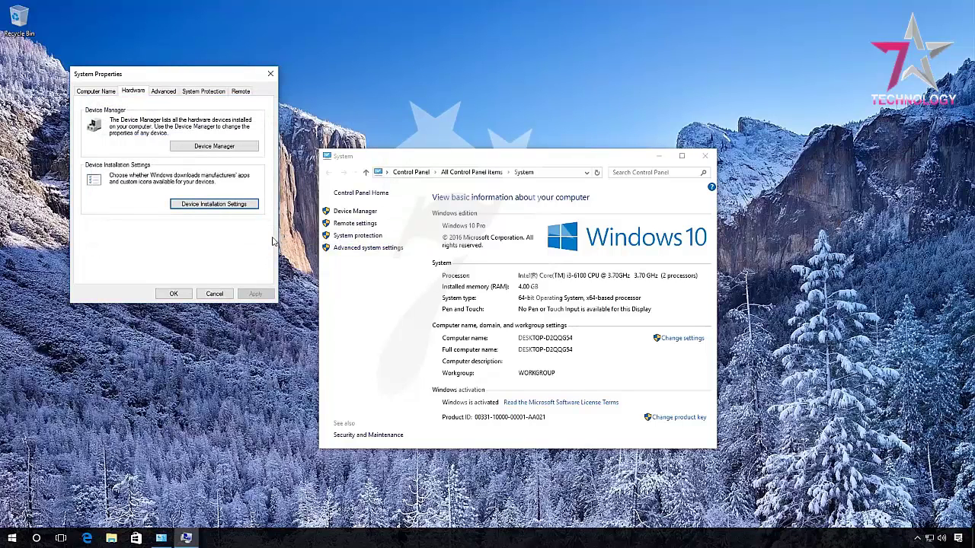
click(175, 295)
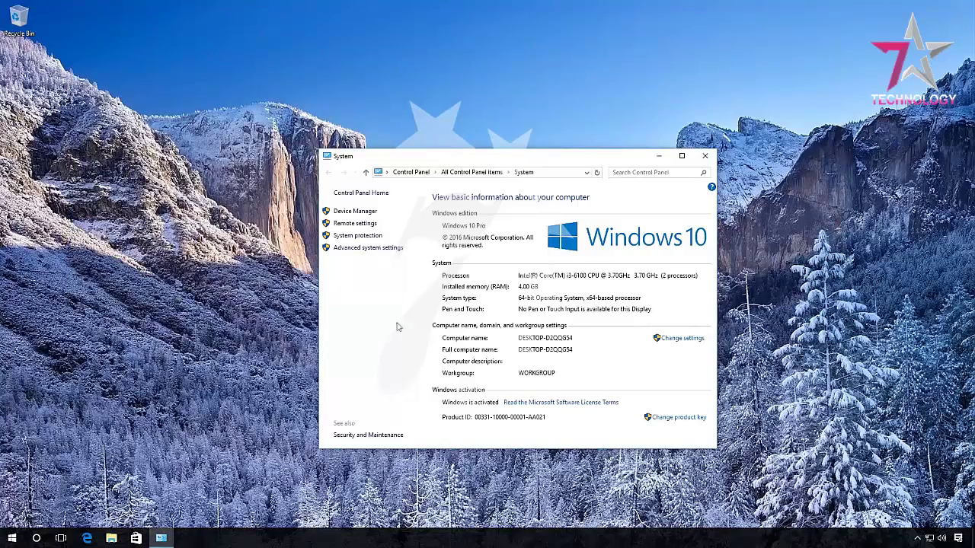
click(705, 158)
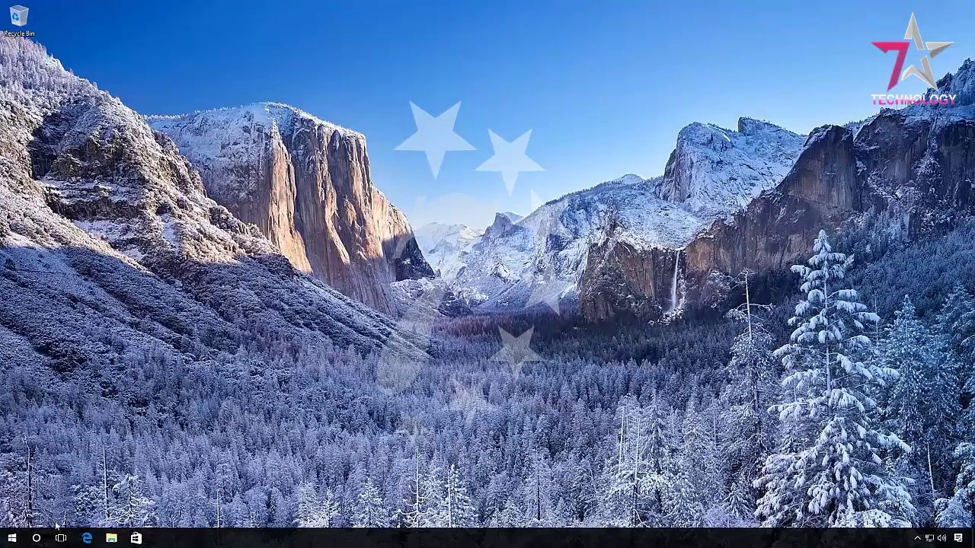
Search Windows for "regedit" and launch the Registry Editor.
click(38, 539)
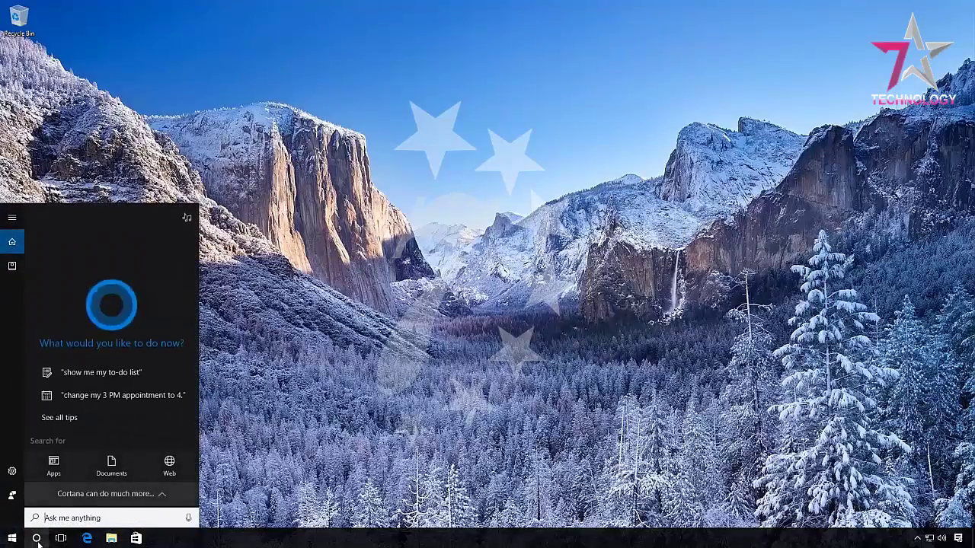
text(regedit)
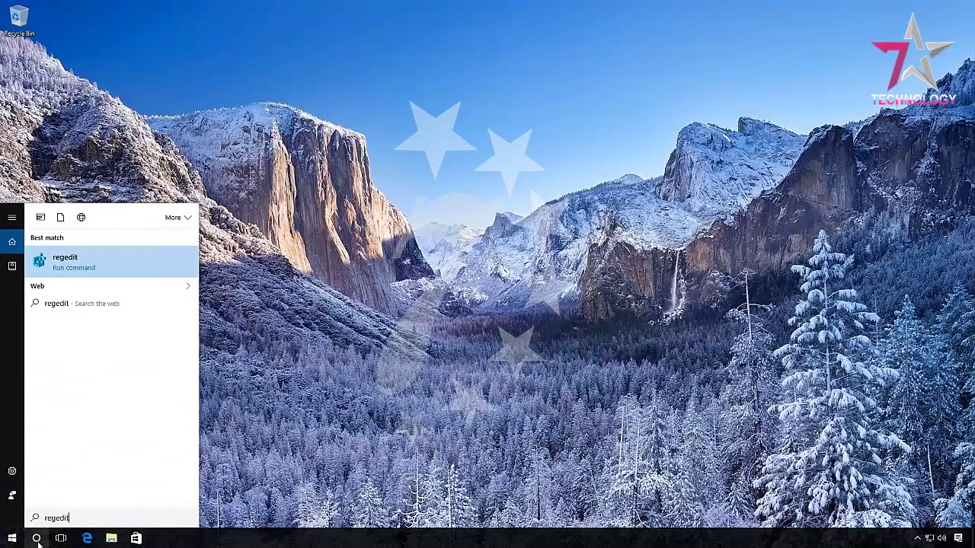
click(82, 263)
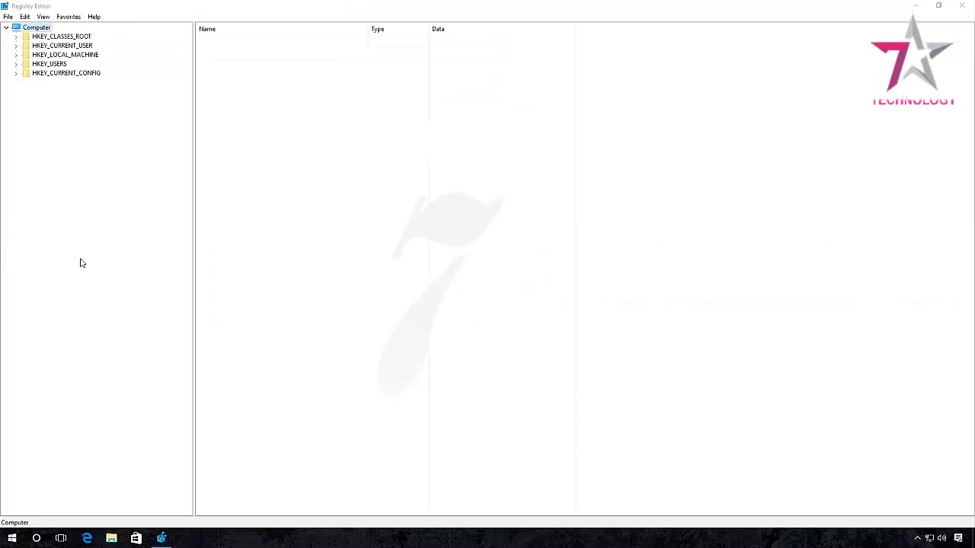
Expand the registry tree under HKEY_LOCAL_MACHINE through SOFTWARE to the Microsoft key.
click(74, 56)
click(16, 56)
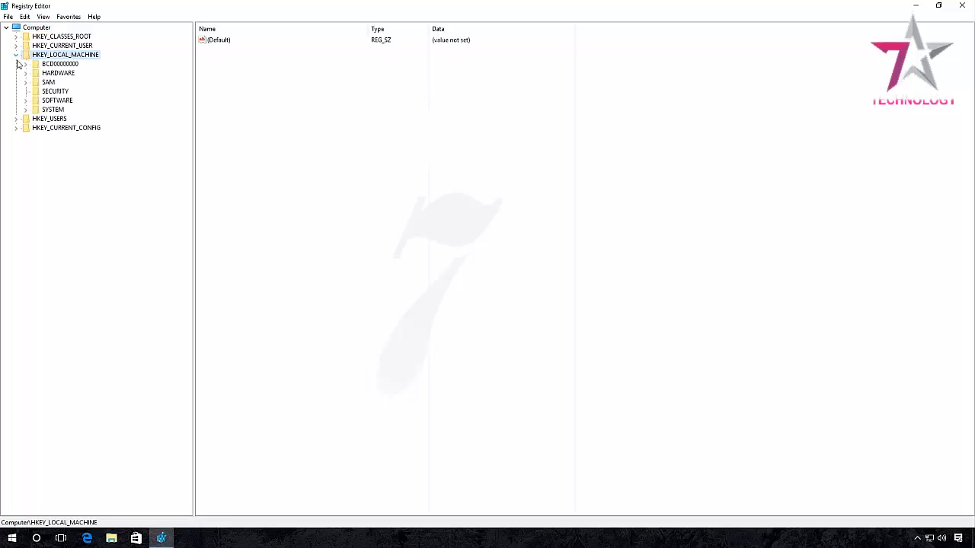
click(57, 101)
click(26, 102)
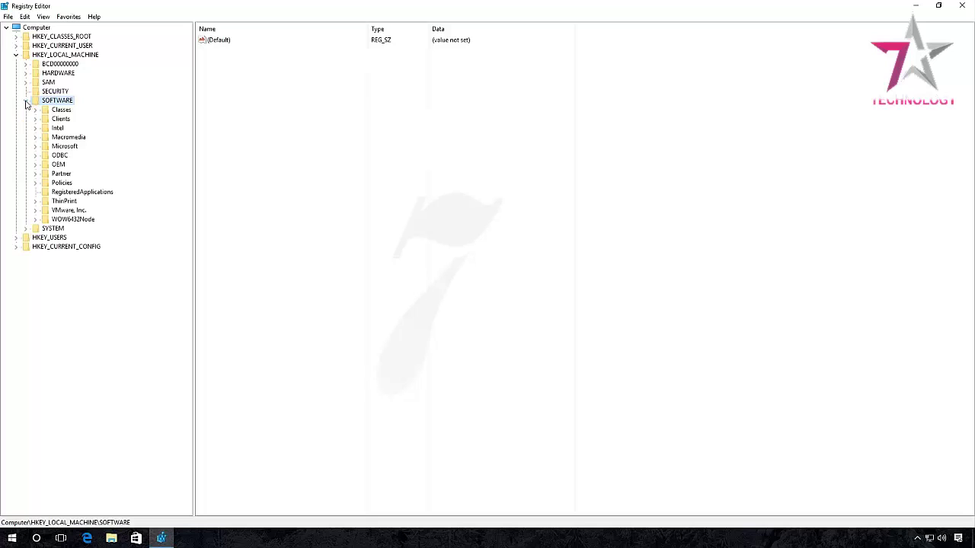
click(65, 147)
click(35, 146)
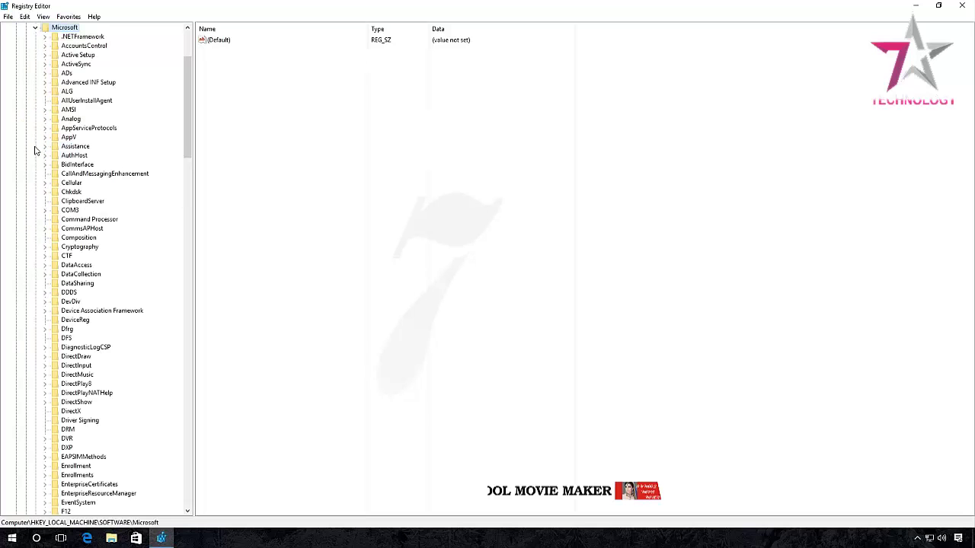
Within the Microsoft key, expand Windows and CurrentVersion, and open the DriverSearching key.
drag(187, 106, 184, 395)
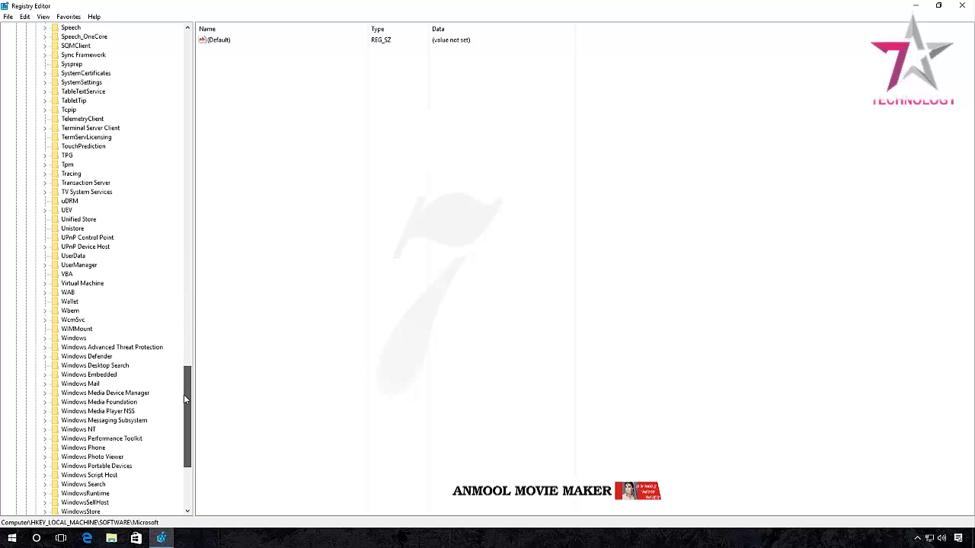
click(50, 339)
click(46, 338)
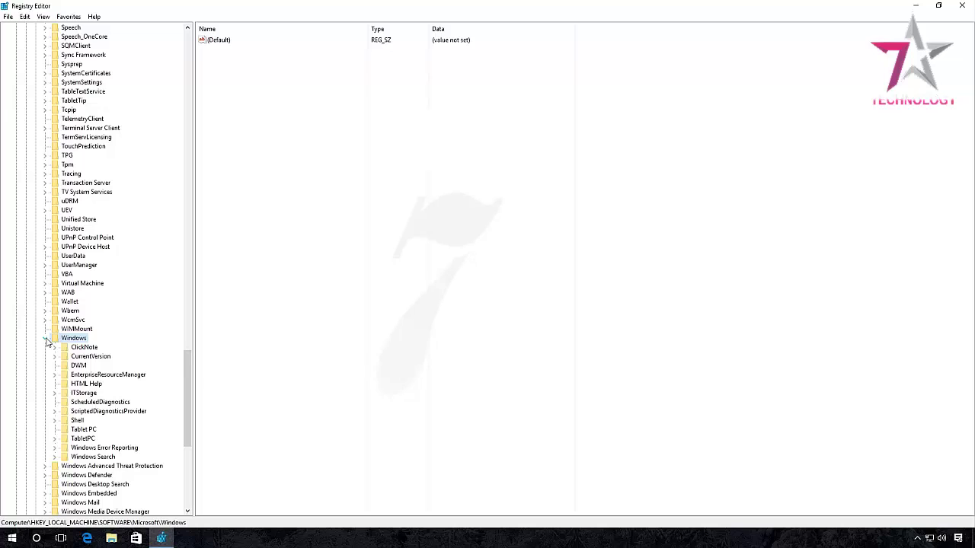
click(91, 356)
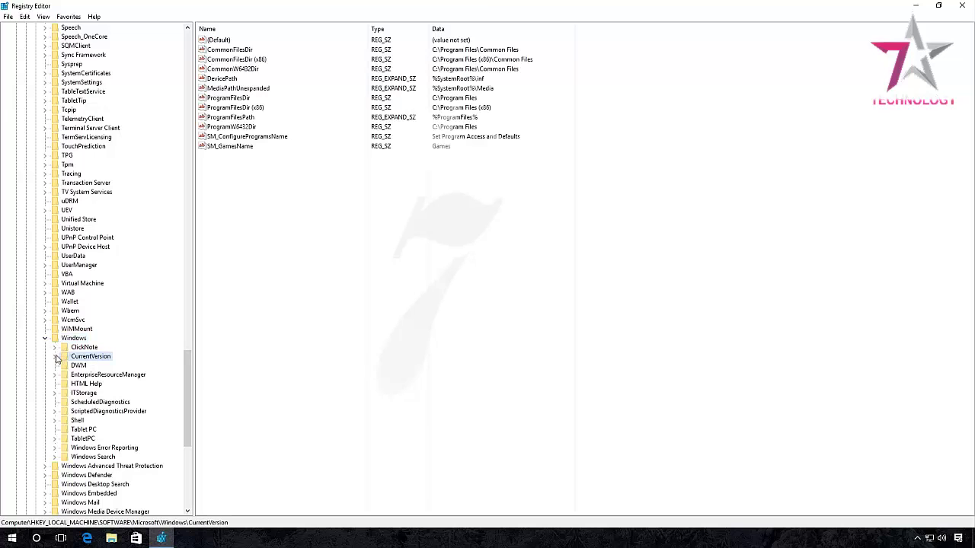
click(55, 358)
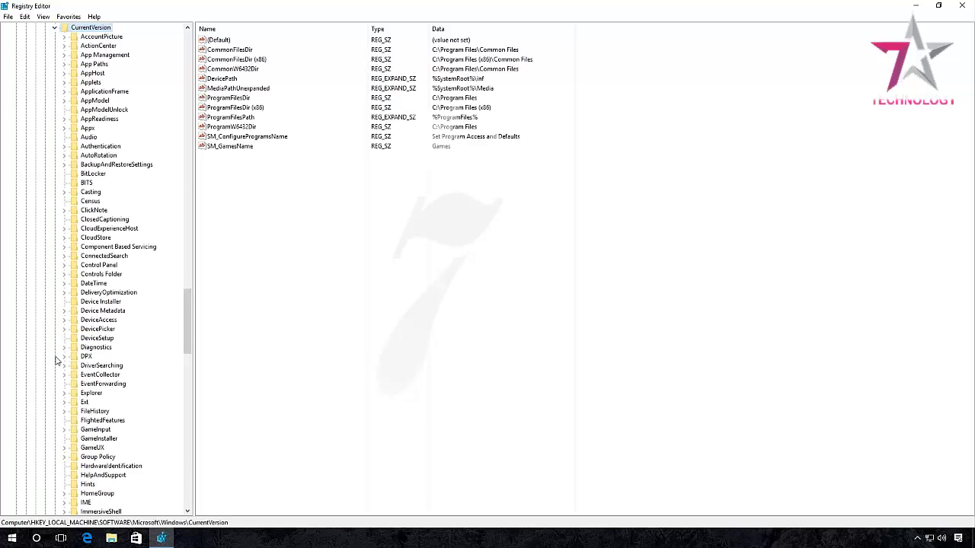
click(88, 366)
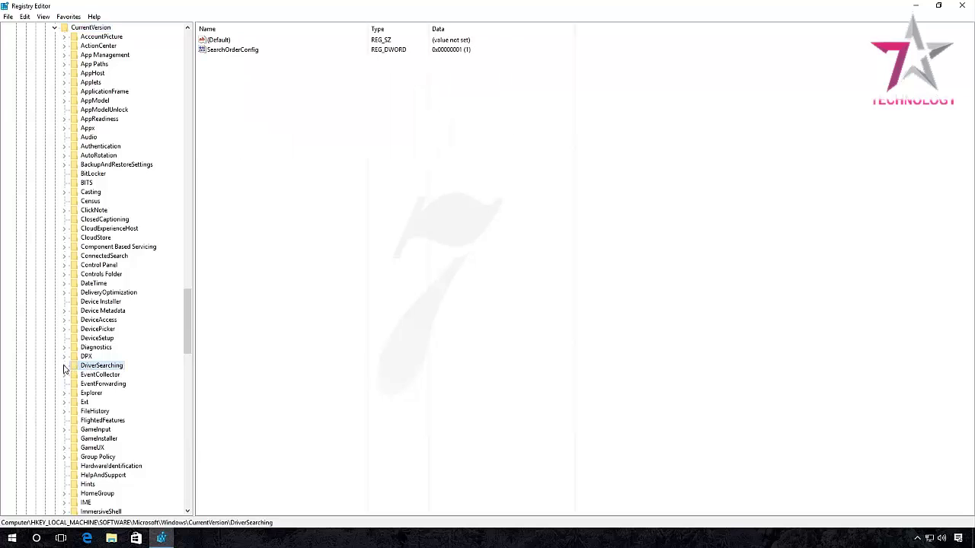
click(64, 366)
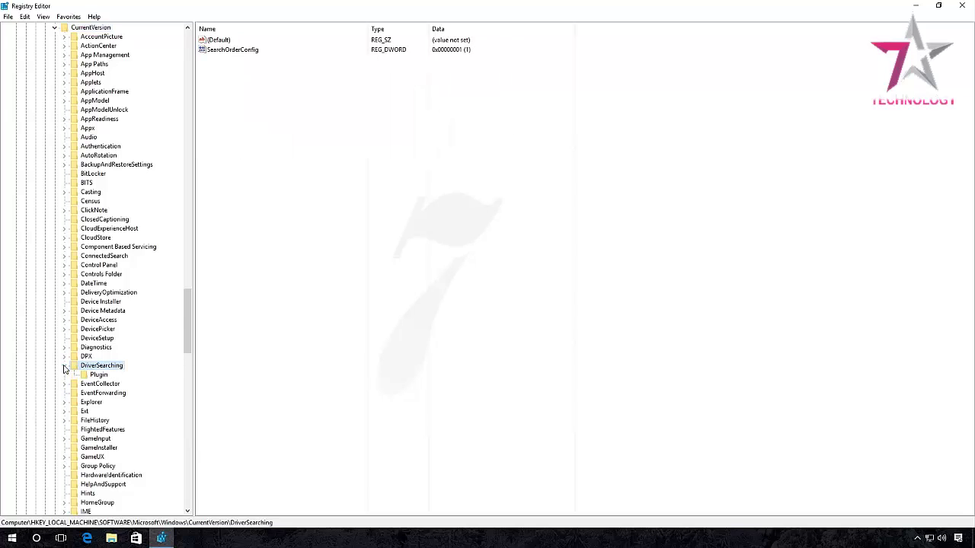
Set the SearchOrderConfig DWORD value data to 0 and close the Registry Editor.
click(244, 52)
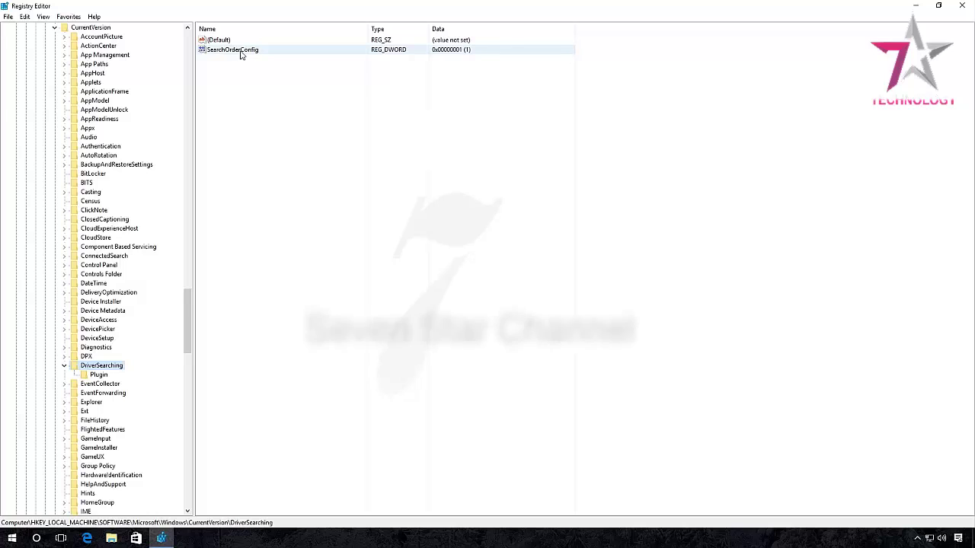
double_click(233, 50)
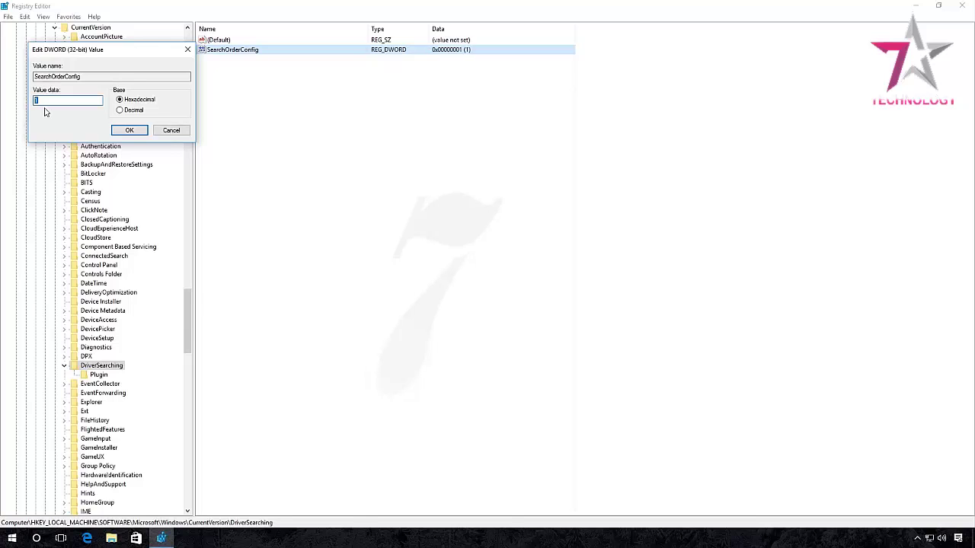
text(0)
click(129, 130)
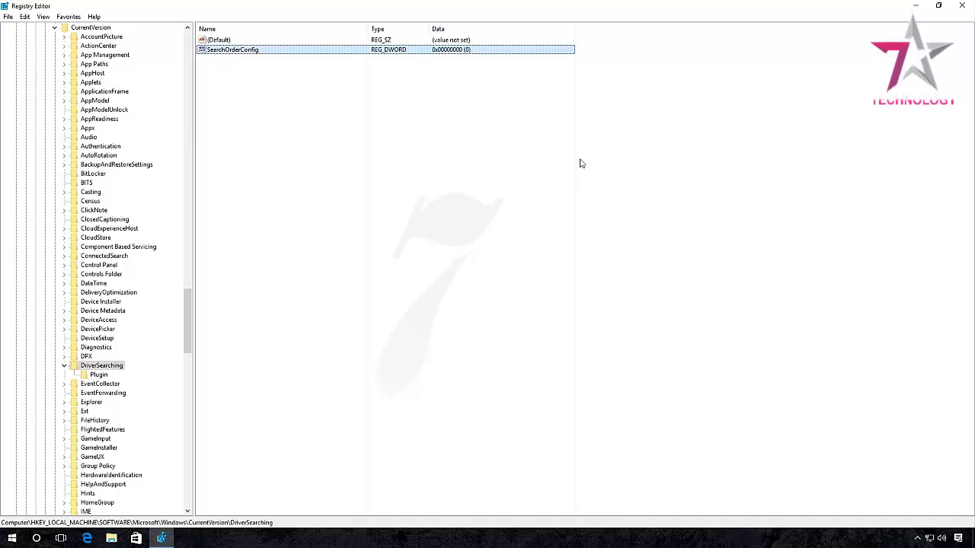
click(964, 7)
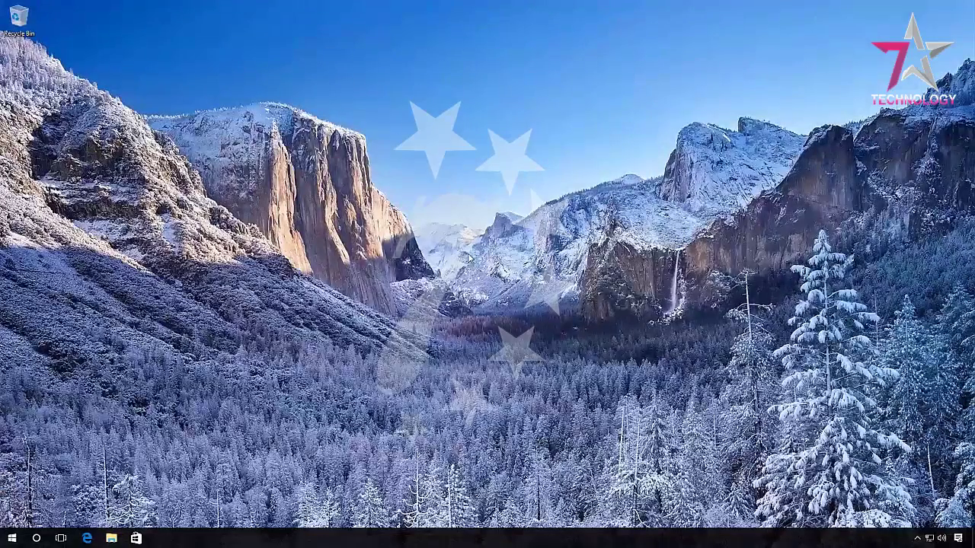